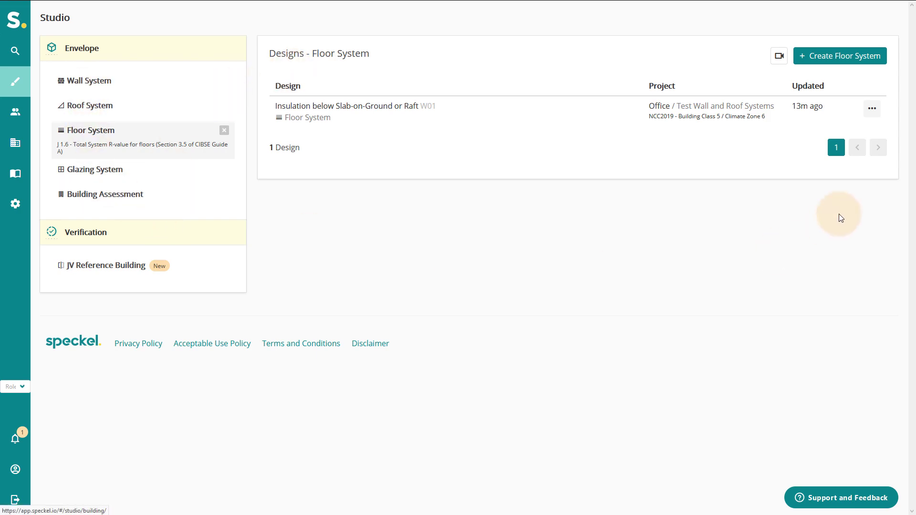
Create a Floor System design named "My First Floor" in My First Project.
{"action": "left_click", "coordinate": [869, 56]}
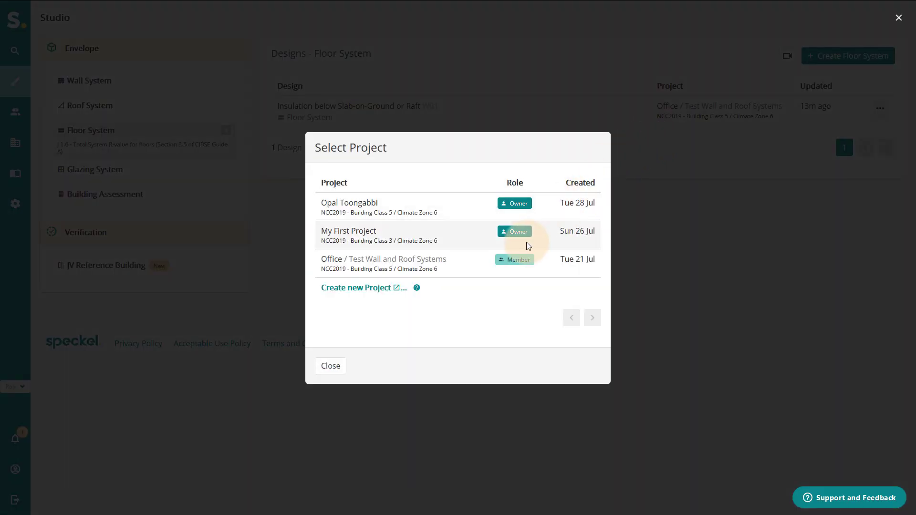
{"action": "left_click", "coordinate": [387, 235]}
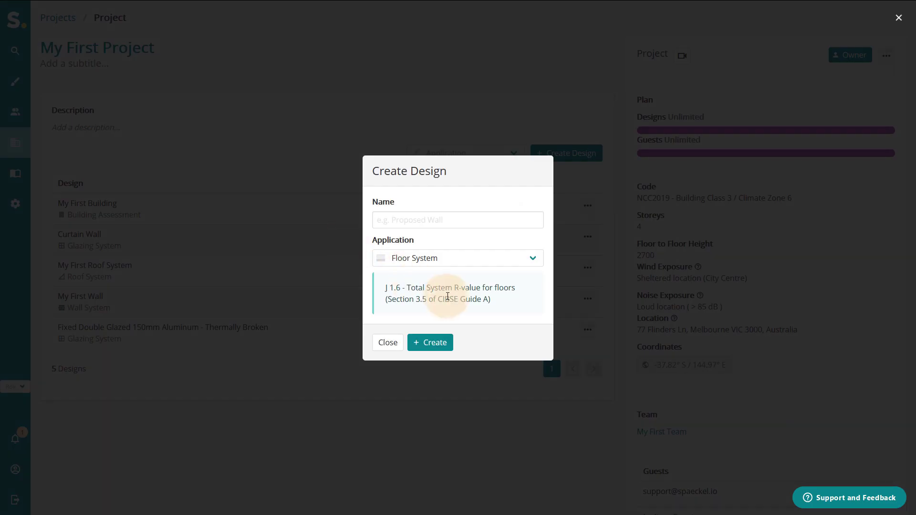
{"action": "left_click", "coordinate": [436, 222]}
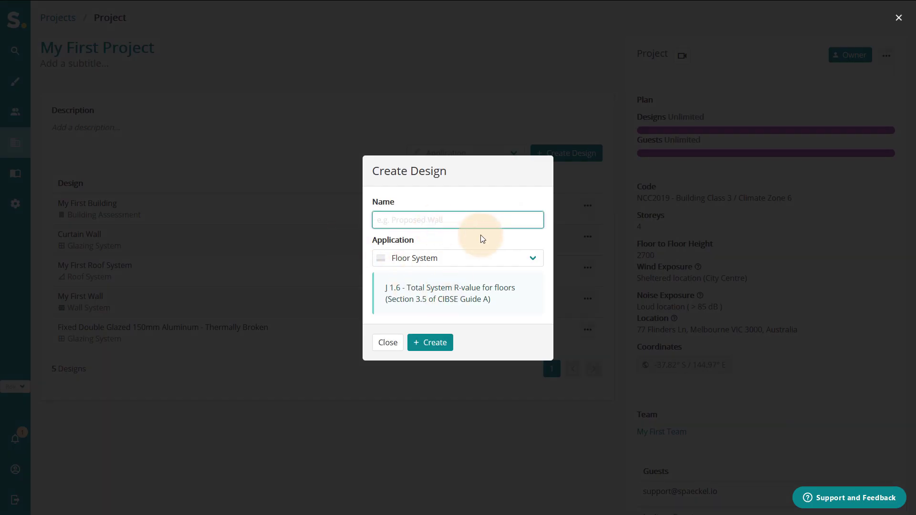
{"action": "type", "text": "My First Floor"}
{"action": "left_click", "coordinate": [431, 342]}
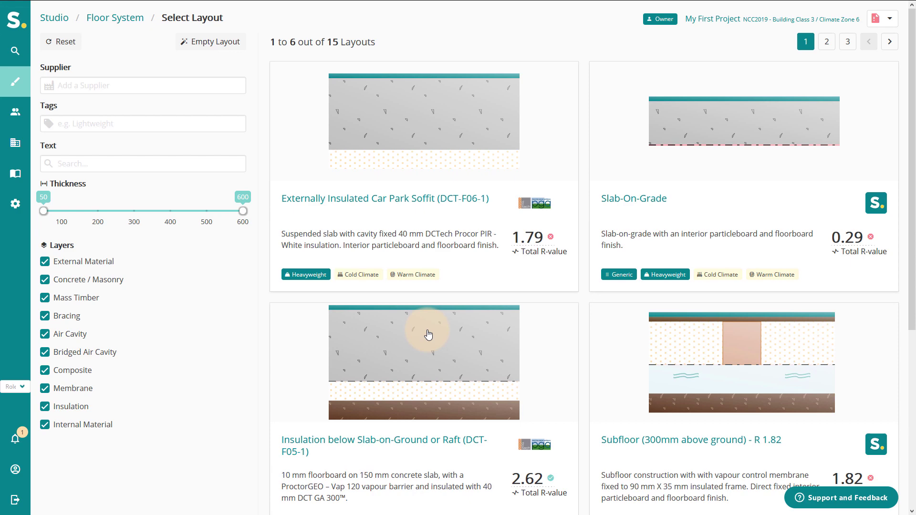
Filter the floor layouts by the Generic tag and choose the Slab-On-Grade layout.
{"action": "left_click", "coordinate": [127, 85]}
{"action": "left_click", "coordinate": [138, 161]}
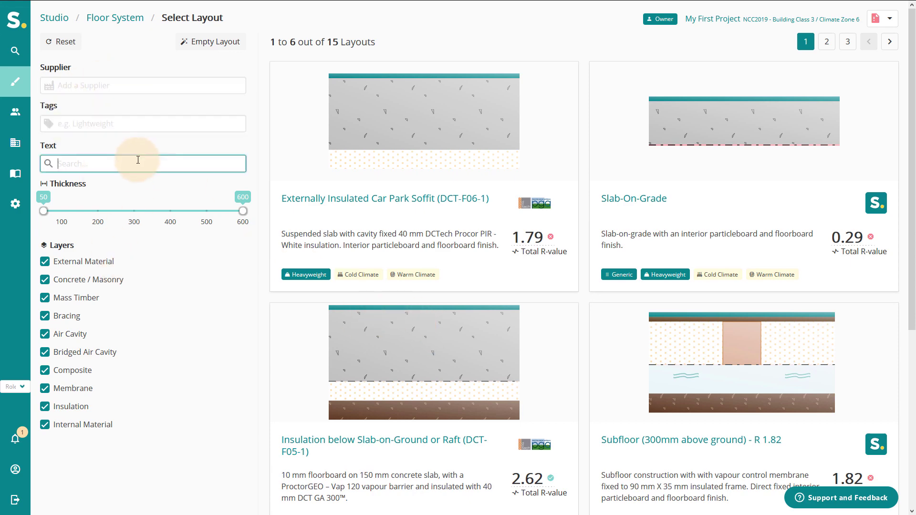
{"action": "left_click", "coordinate": [134, 120]}
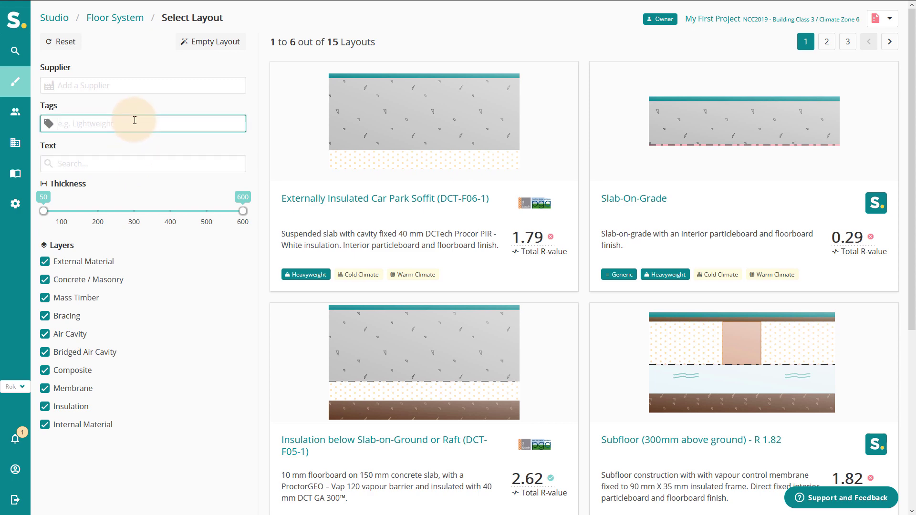
{"action": "type", "text": "gen"}
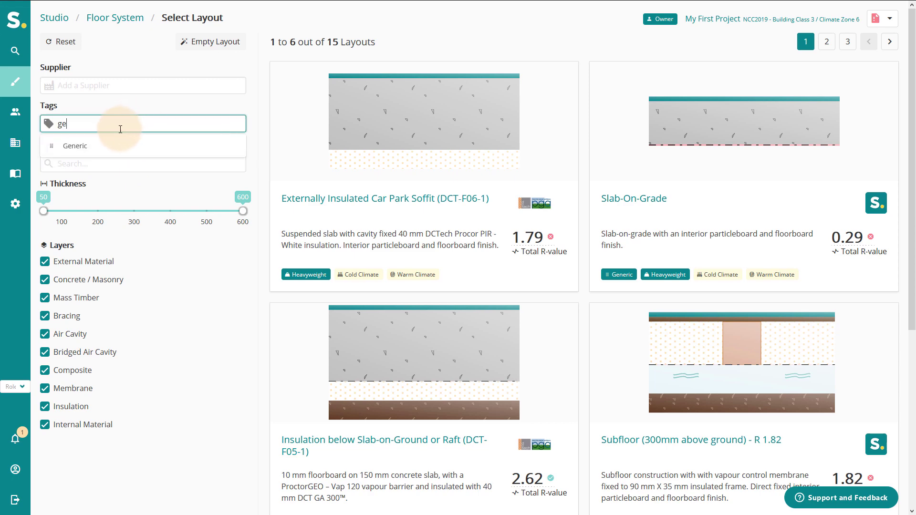
{"action": "left_click", "coordinate": [116, 143]}
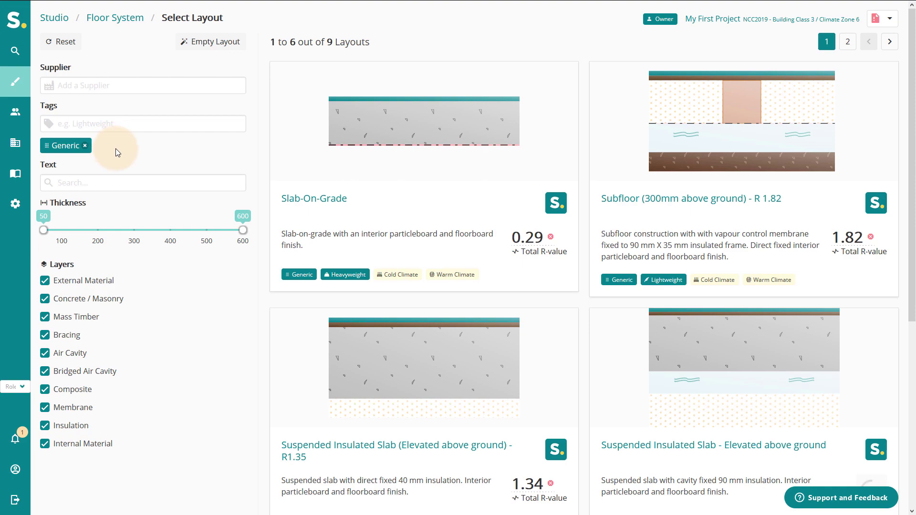
{"action": "scroll", "coordinate": [494, 254], "scroll_direction": "down", "scroll_amount": 6}
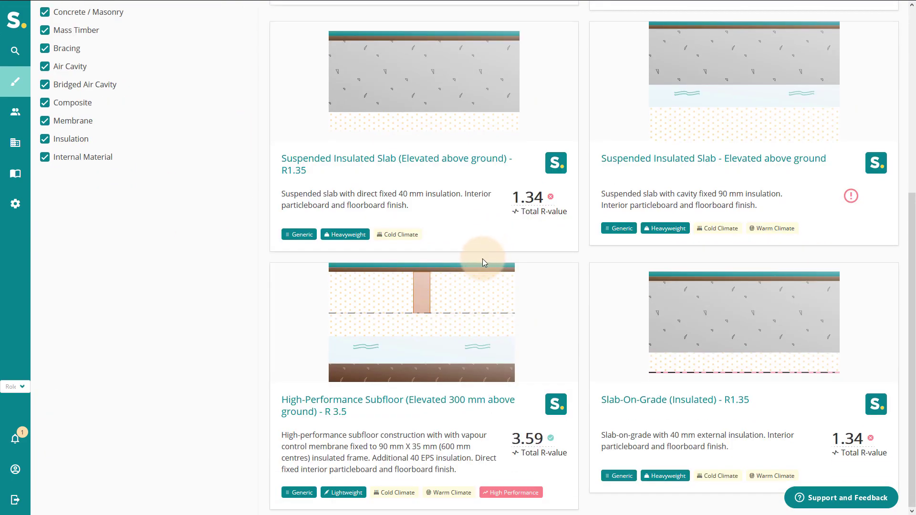
{"action": "scroll", "coordinate": [482, 262], "scroll_direction": "up", "scroll_amount": 6}
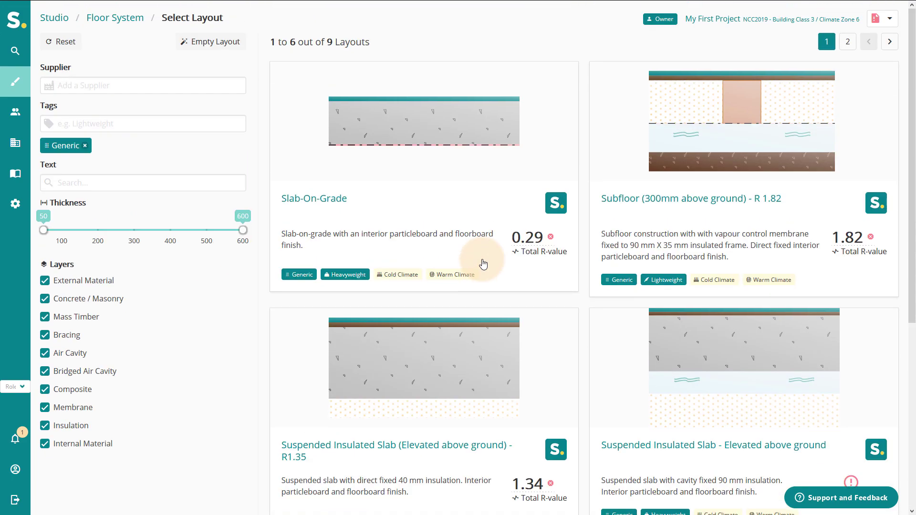
{"action": "left_click", "coordinate": [292, 204]}
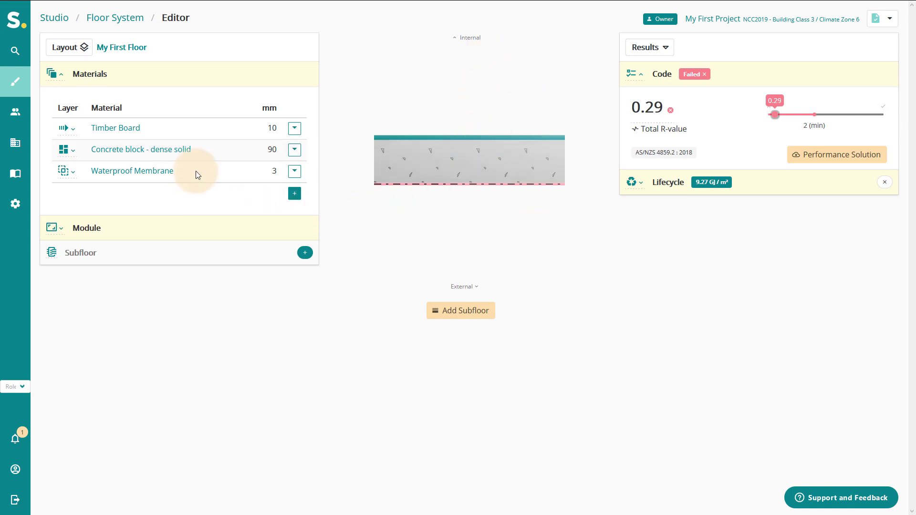
Set the thickness of the dense solid concrete block layer to 150 mm.
{"action": "mouse_move", "coordinate": [97, 128]}
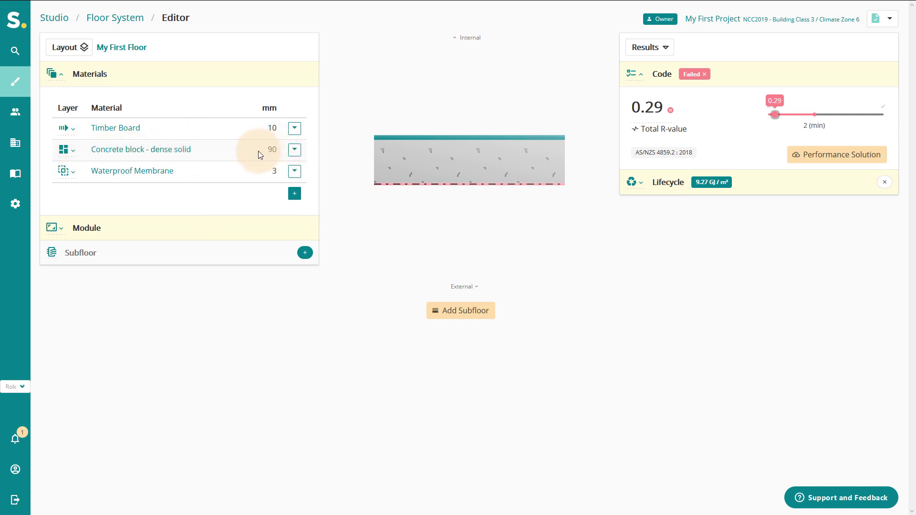
{"action": "left_click", "coordinate": [64, 150]}
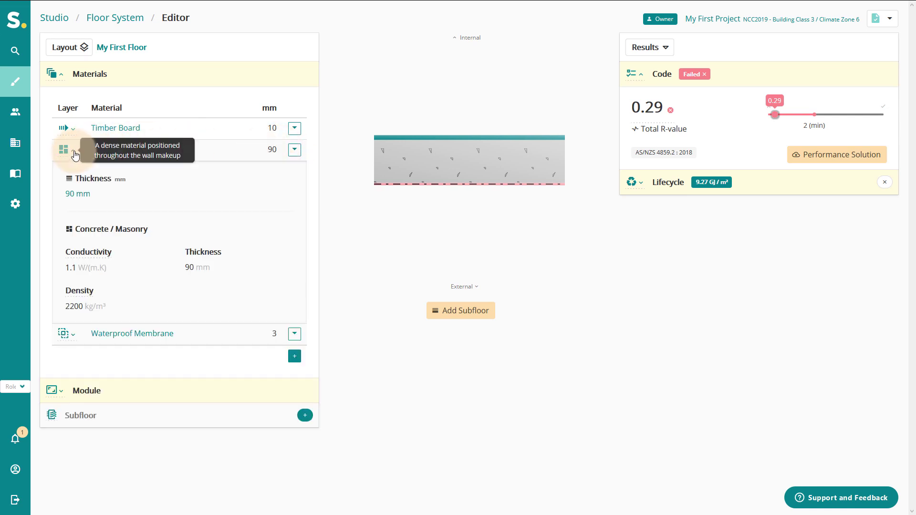
{"action": "left_click", "coordinate": [96, 197]}
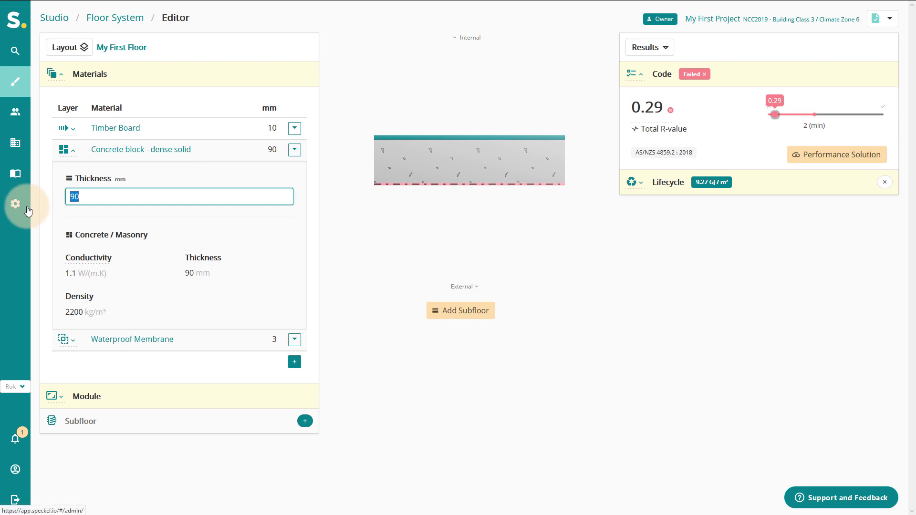
{"action": "type", "text": "15"}
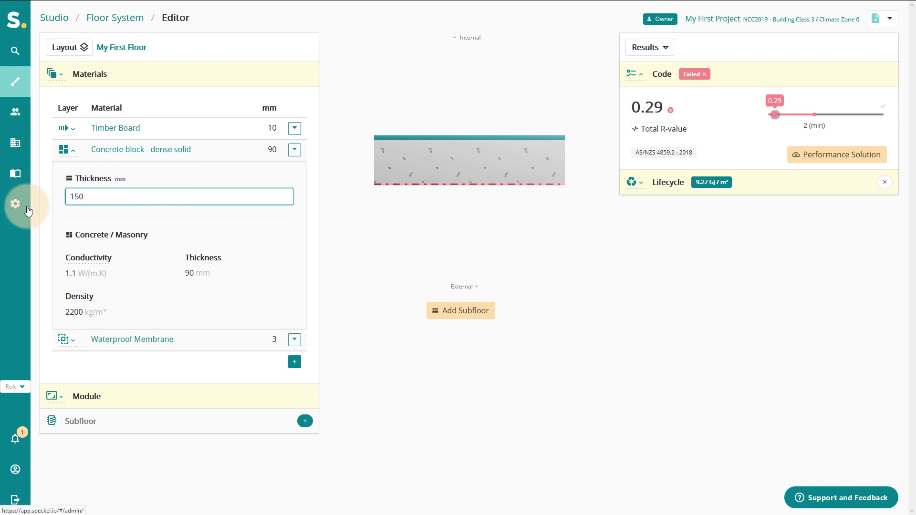
{"action": "left_click", "coordinate": [322, 237]}
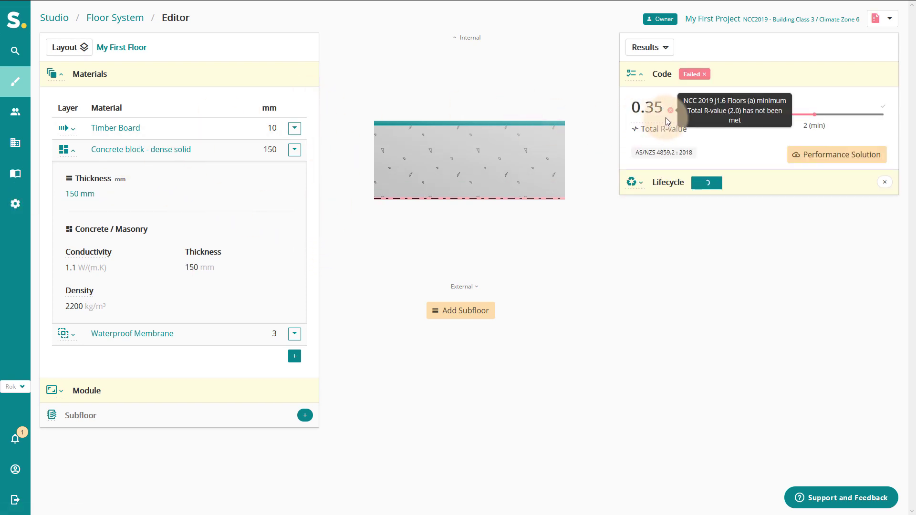
{"action": "left_click", "coordinate": [76, 153]}
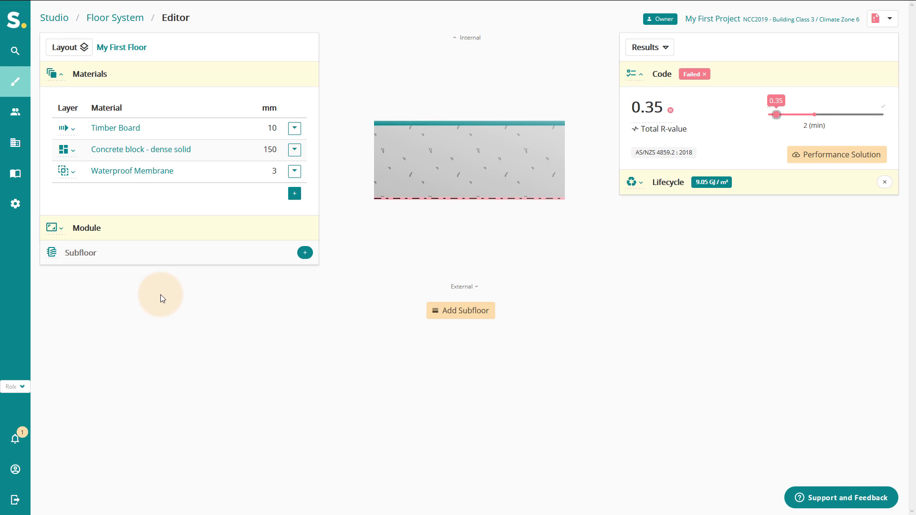
Start adding a subfloor with Clay - 1.5 ground, a 125 m exposed floor perimeter and a 500 m² floor area.
{"action": "mouse_move", "coordinate": [671, 111]}
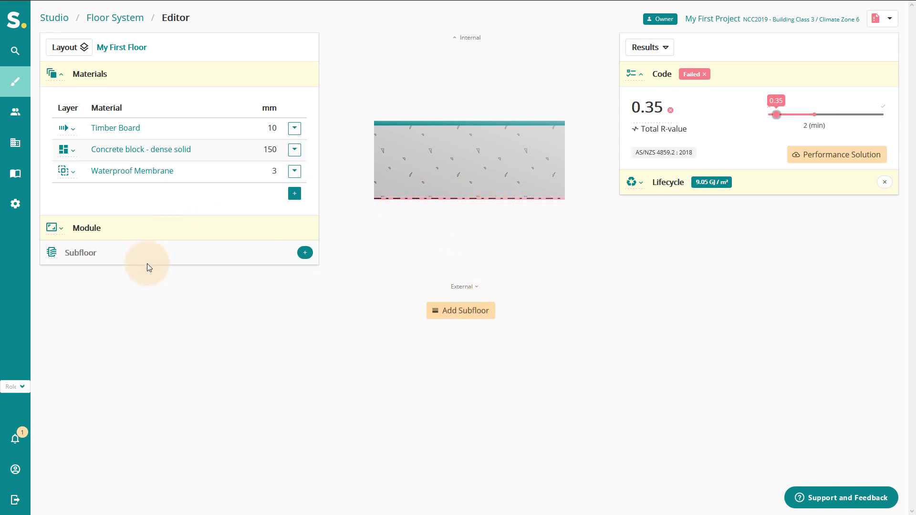
{"action": "left_click", "coordinate": [473, 315]}
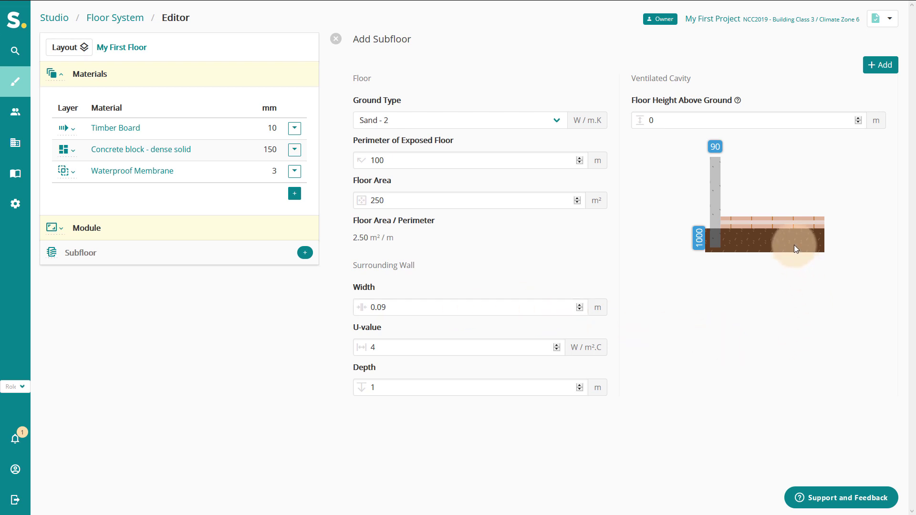
{"action": "left_click", "coordinate": [535, 121]}
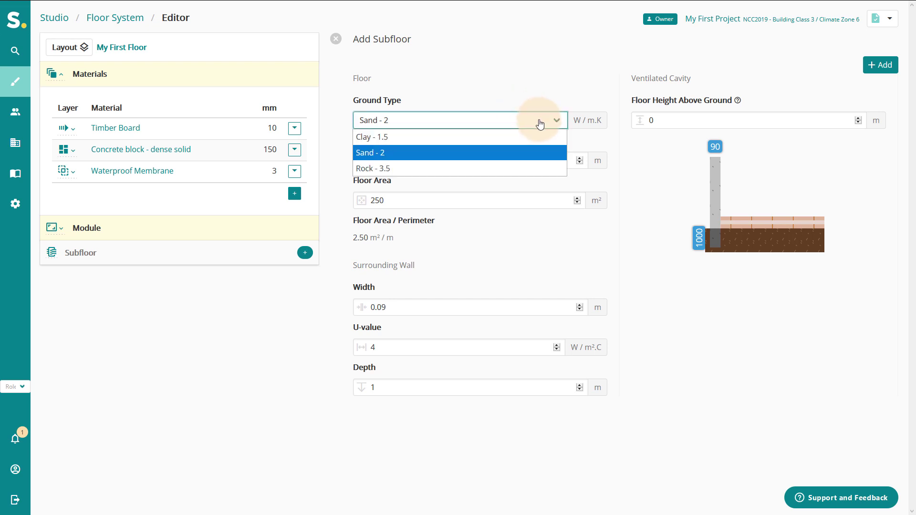
{"action": "left_click", "coordinate": [441, 137]}
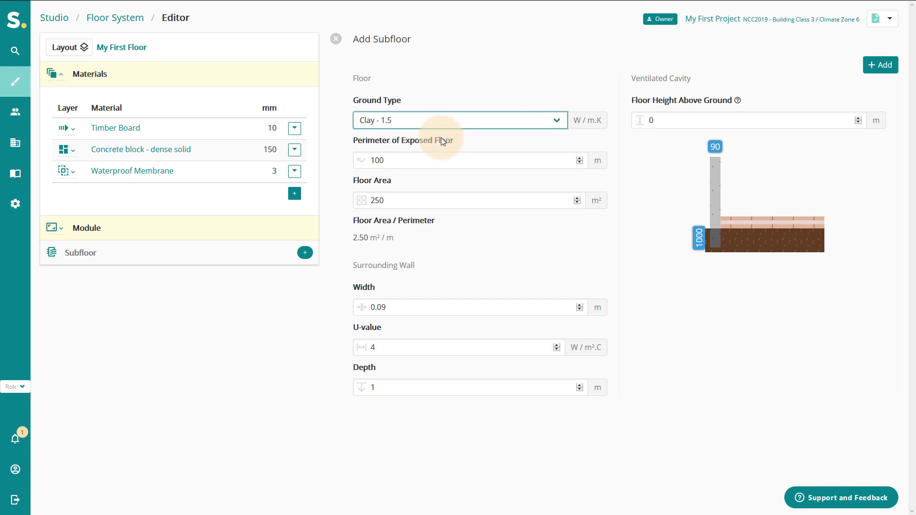
{"action": "left_click", "coordinate": [423, 159]}
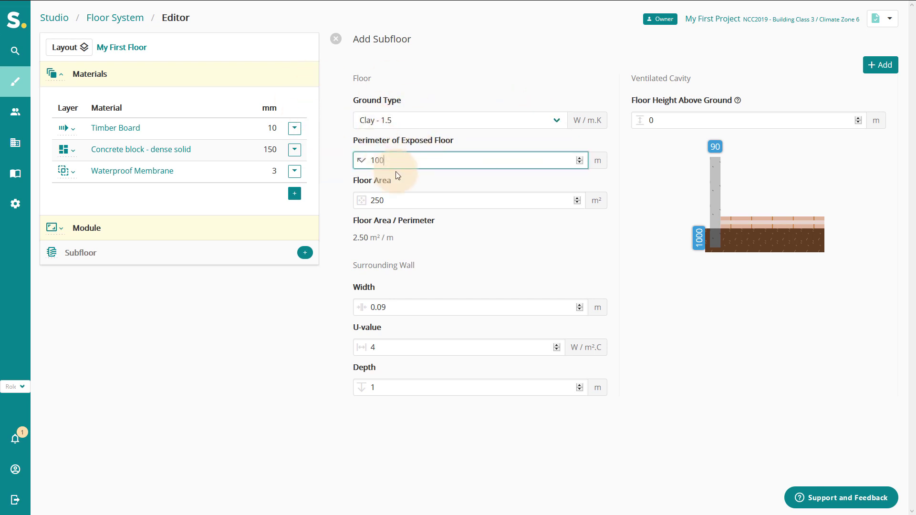
{"action": "type", "text": "100"}
{"action": "left_click", "coordinate": [409, 200]}
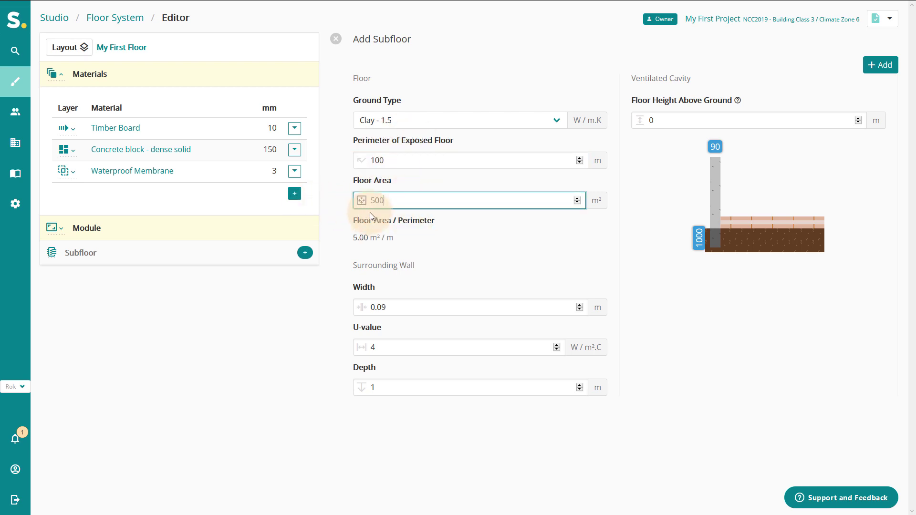
{"action": "left_click", "coordinate": [409, 162]}
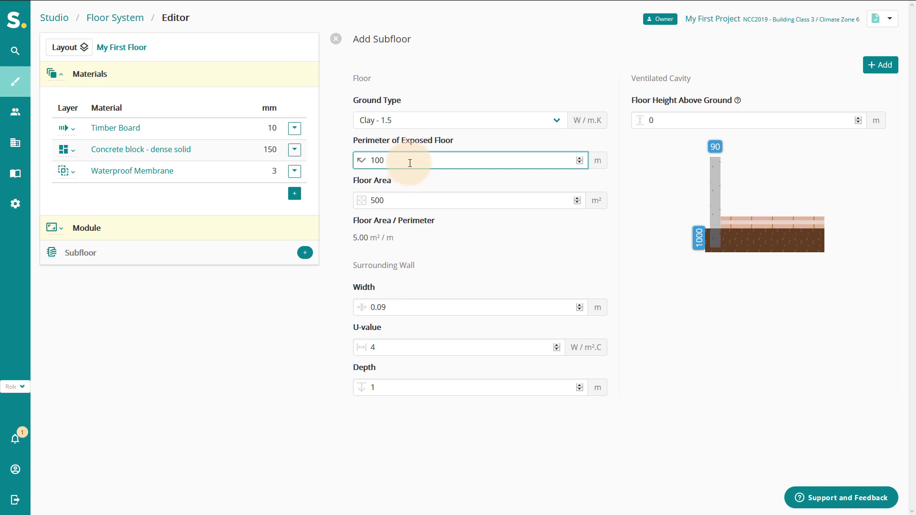
{"action": "double_click", "coordinate": [420, 163]}
{"action": "type", "text": "125"}
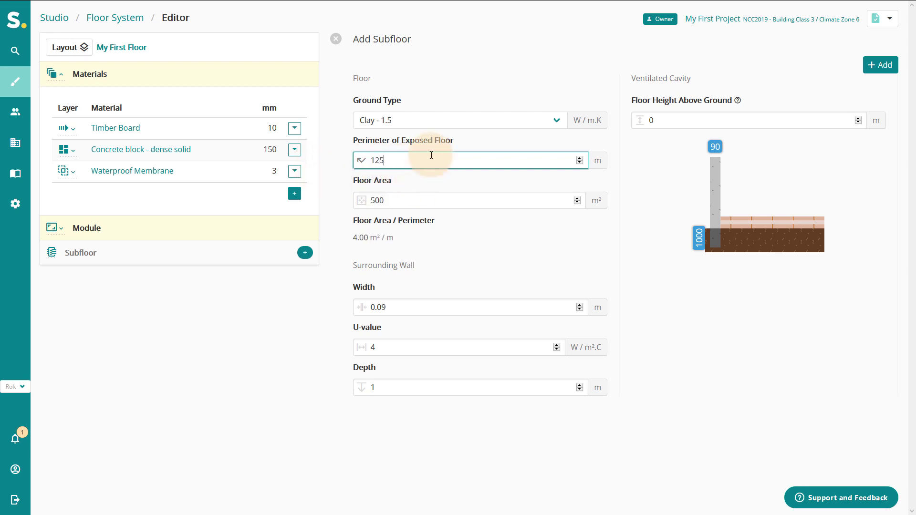
Review the subfloor's floor area to perimeter ratio against the entered perimeter and floor area.
{"action": "left_click", "coordinate": [396, 201]}
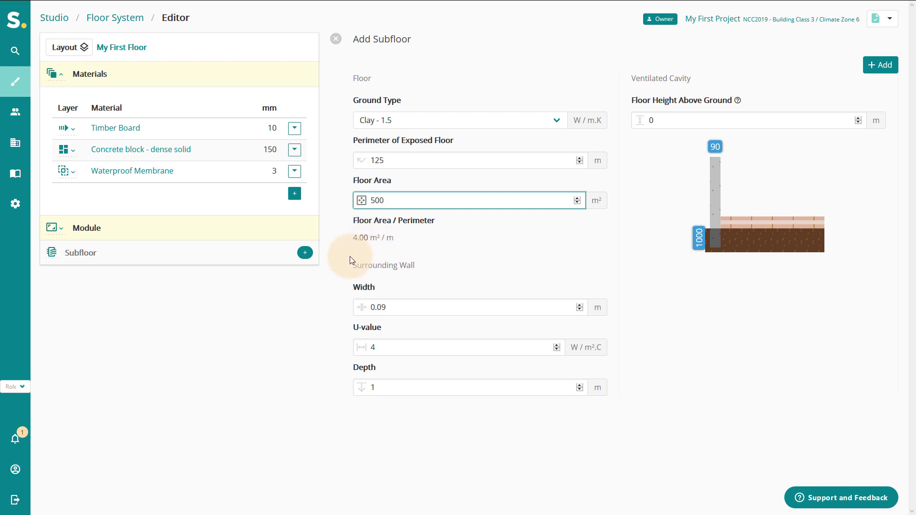
{"action": "left_click_drag", "start_coordinate": [354, 239], "coordinate": [395, 258]}
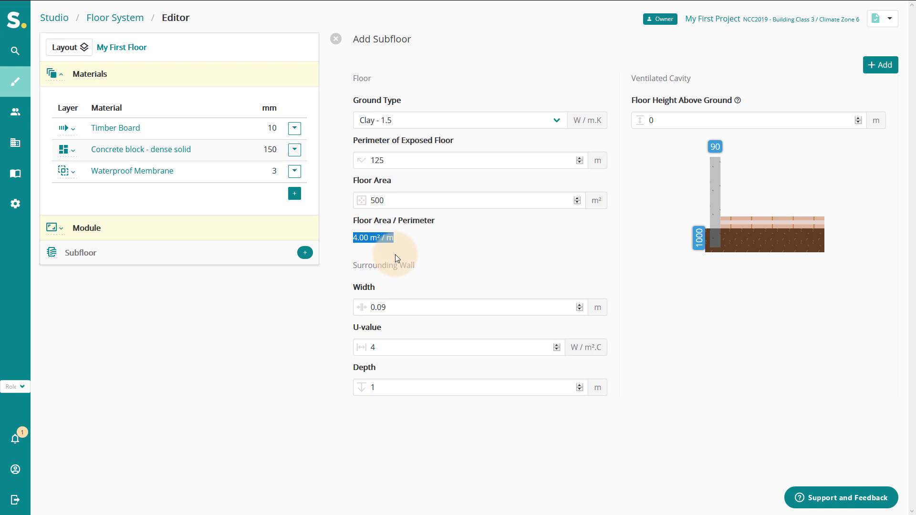
{"action": "left_click", "coordinate": [388, 237]}
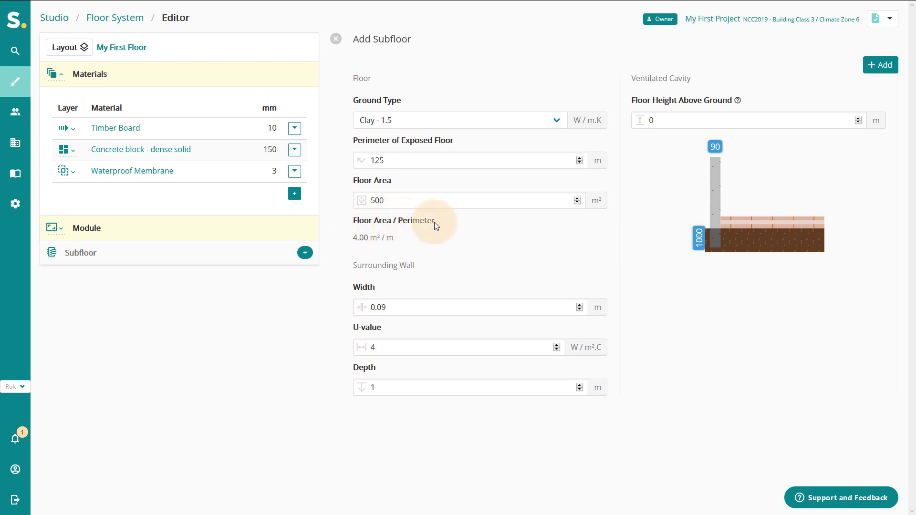
{"action": "left_click", "coordinate": [387, 161]}
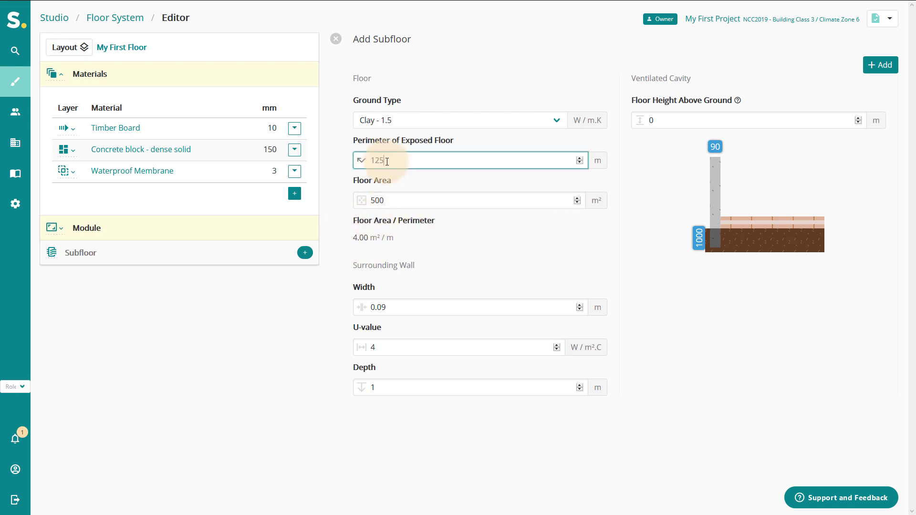
{"action": "left_click", "coordinate": [395, 201]}
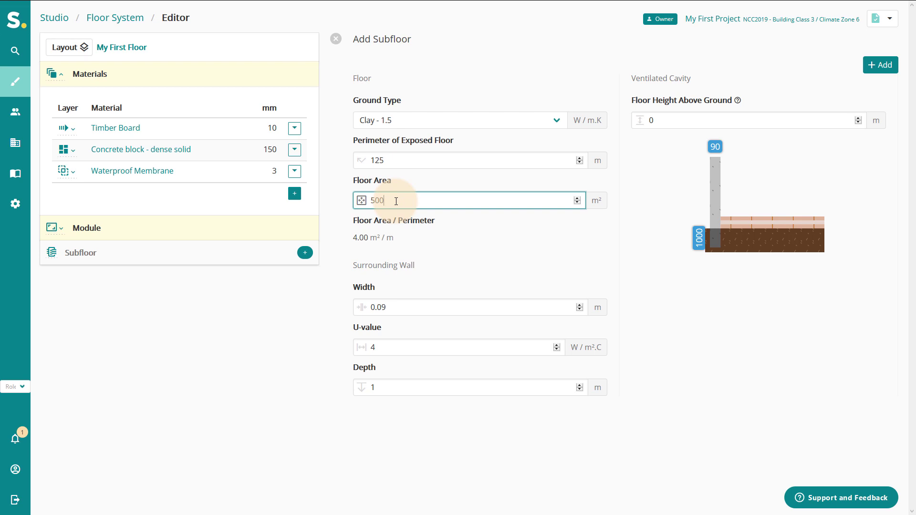
{"action": "left_click", "coordinate": [444, 230]}
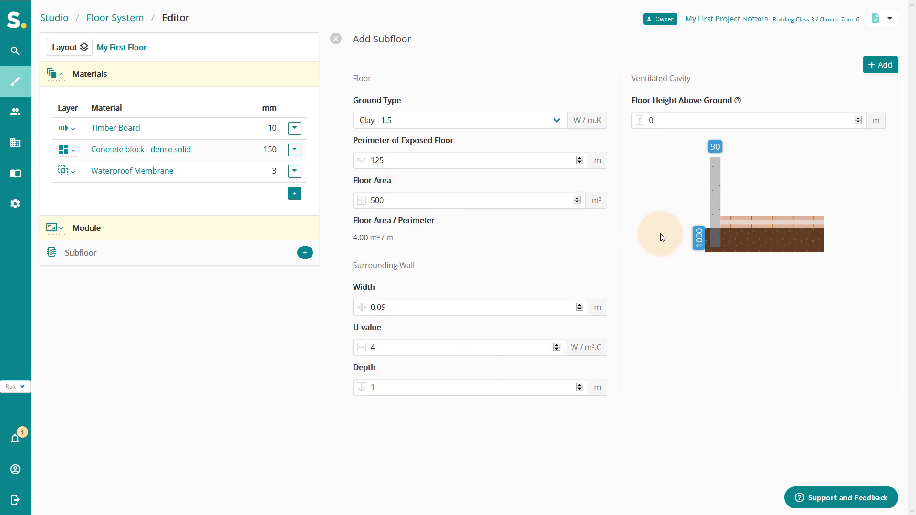
Set the surrounding wall's depth to 0 m and add the subfloor to the floor design.
{"action": "double_click", "coordinate": [390, 388]}
{"action": "type", "text": "0"}
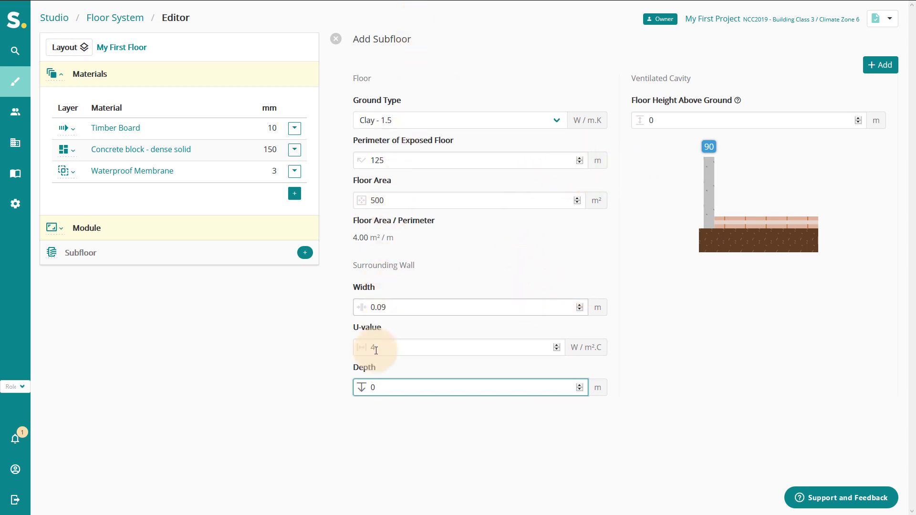
{"action": "left_click", "coordinate": [874, 66]}
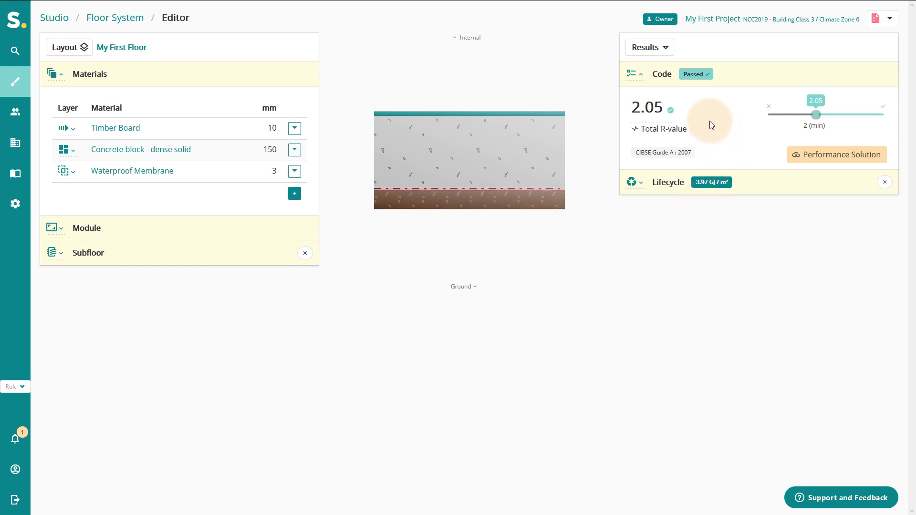
Reopen the added subfloor's settings to check the floor area to perimeter ratio, and save them without changes.
{"action": "mouse_move", "coordinate": [669, 121]}
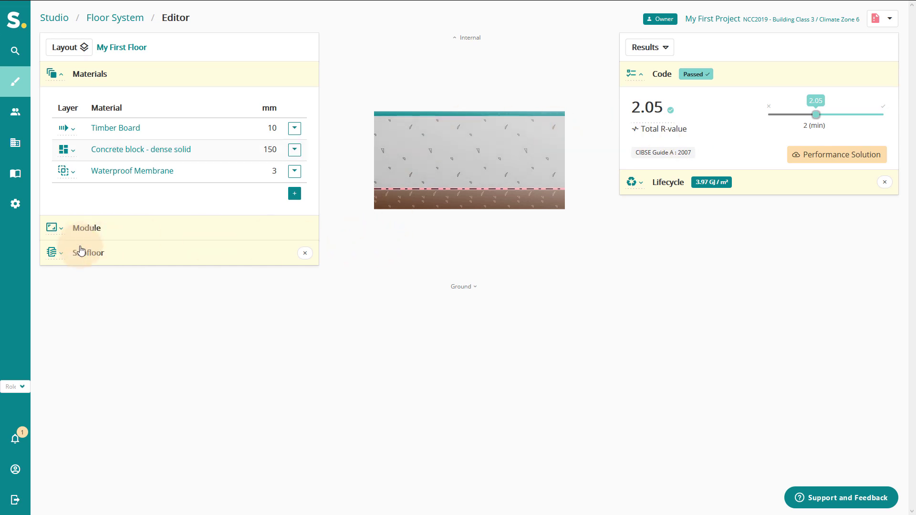
{"action": "left_click", "coordinate": [60, 255]}
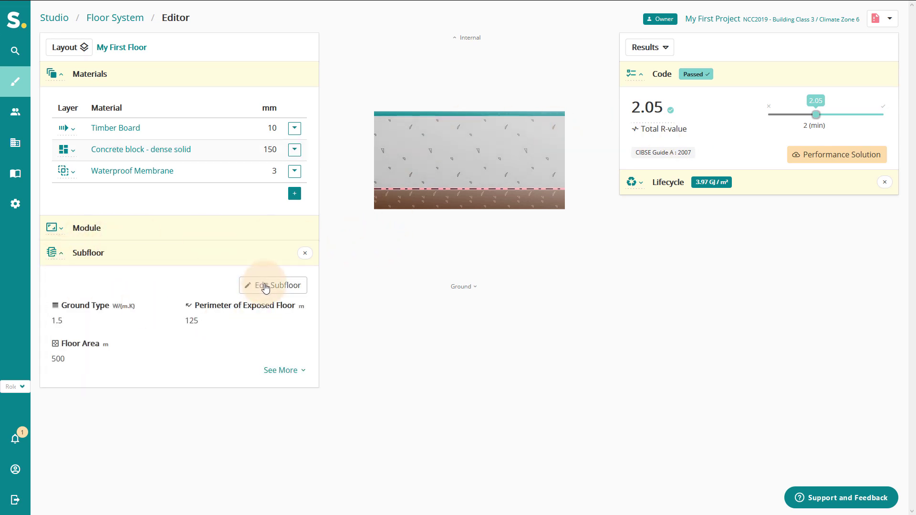
{"action": "left_click", "coordinate": [295, 286]}
{"action": "left_click_drag", "start_coordinate": [352, 239], "coordinate": [402, 242]}
{"action": "left_click", "coordinate": [490, 178]}
{"action": "left_click", "coordinate": [880, 63]}
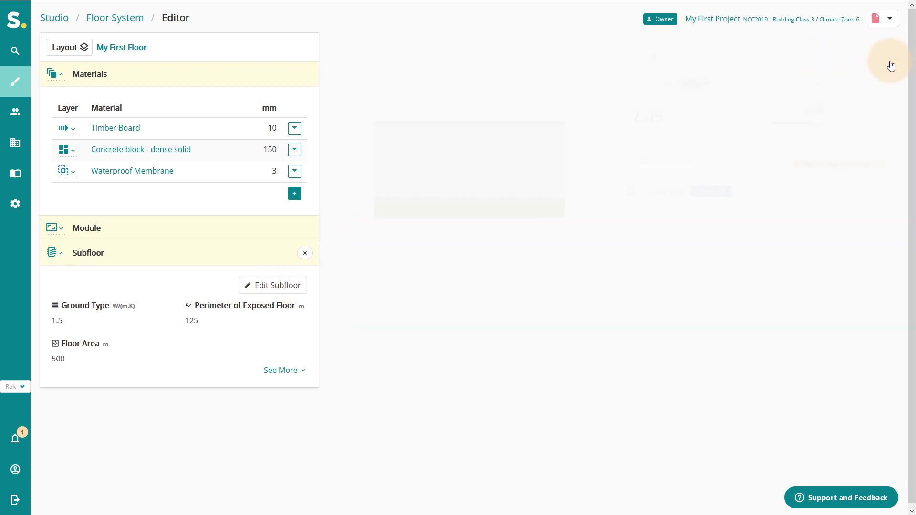